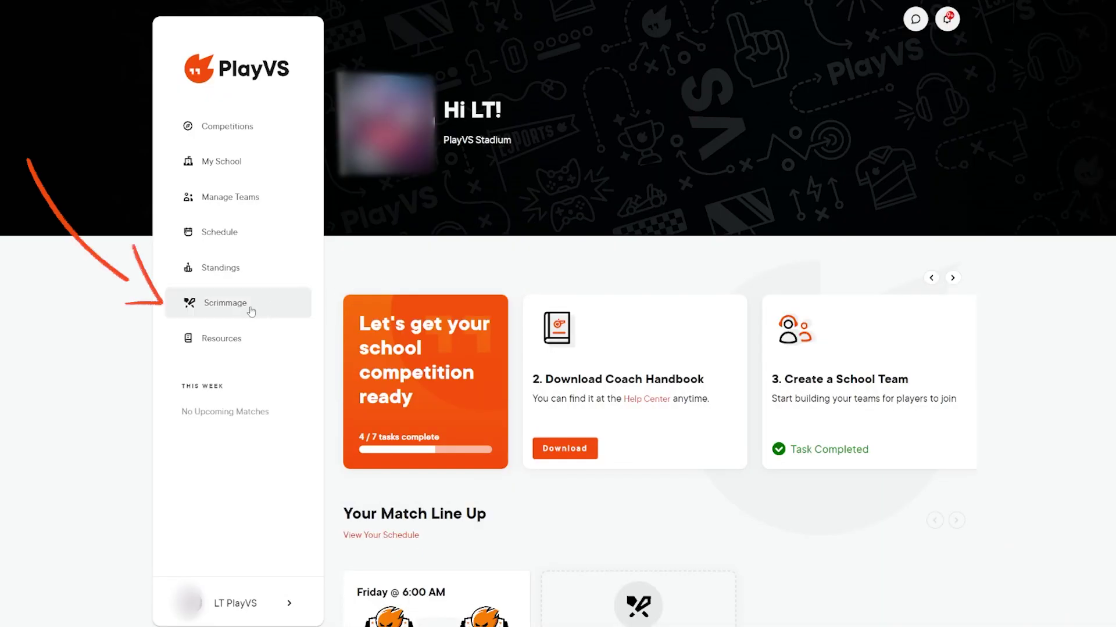
Step: Go to the Scrimmage page from the sidebar
{"action": "left_click", "coordinate": [252, 310]}
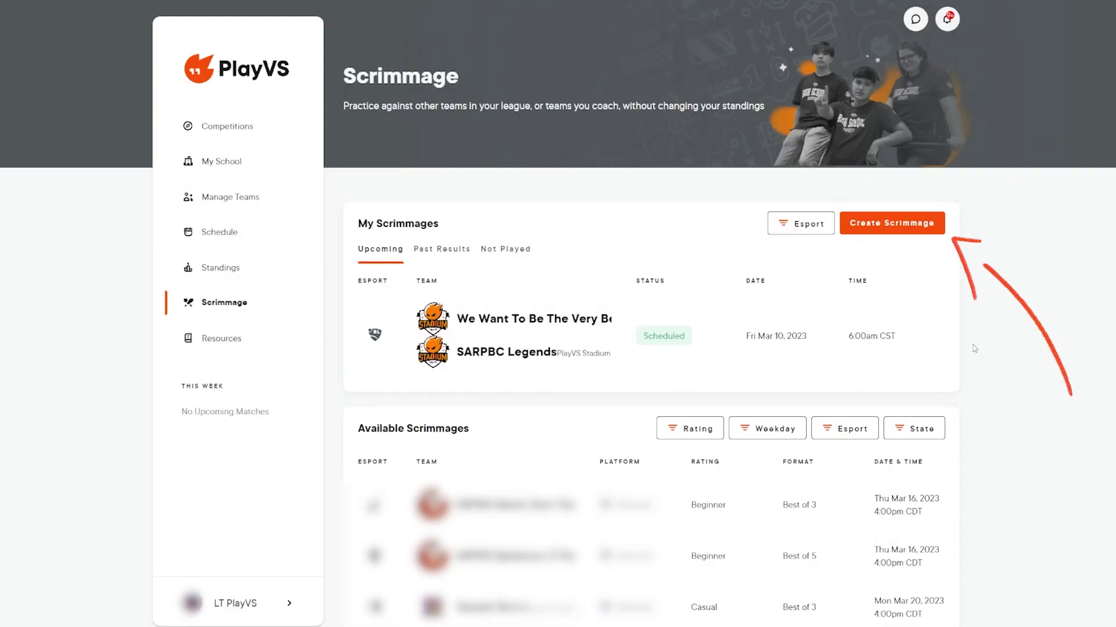
Step: Start a new Rocket League scrimmage for team We Want to Be the Very Best with Casual rating
{"action": "left_click", "coordinate": [889, 232]}
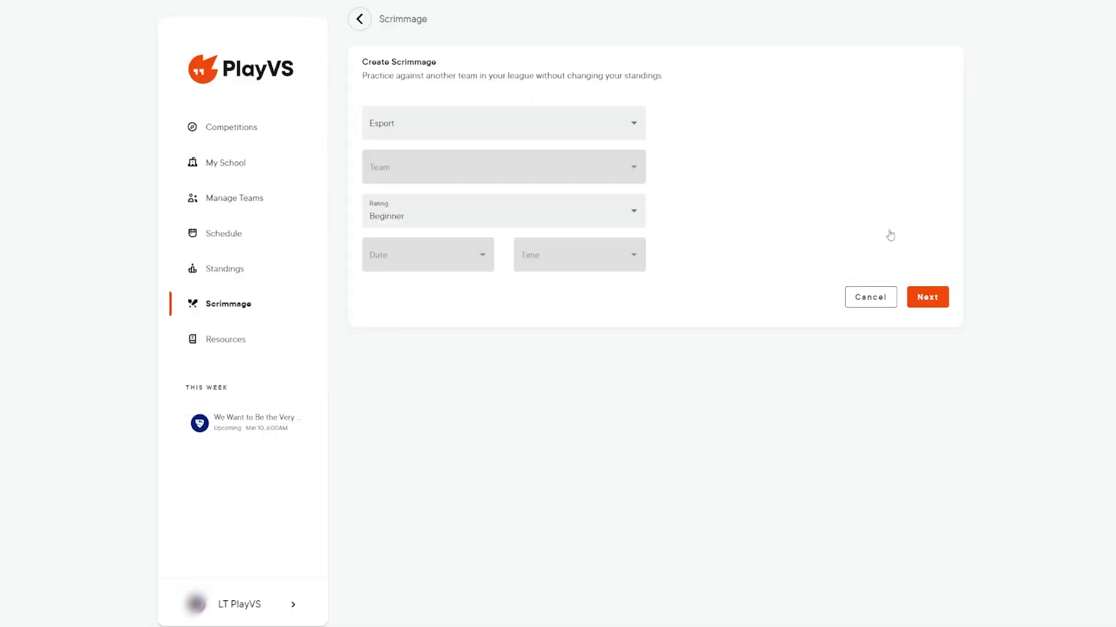
{"action": "left_click", "coordinate": [618, 128]}
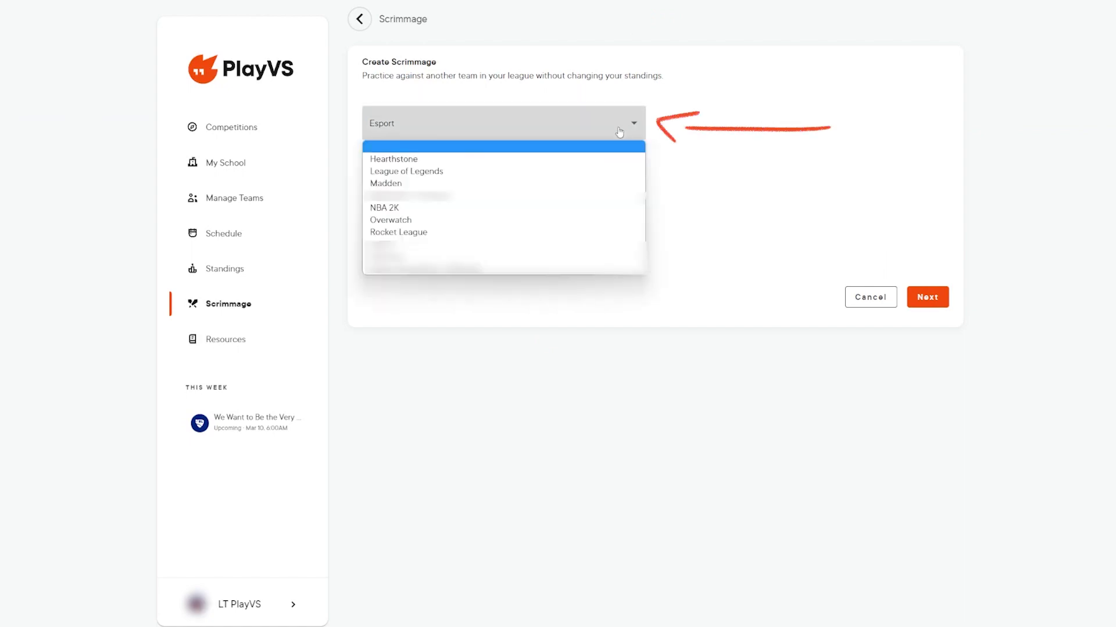
{"action": "left_click", "coordinate": [480, 232]}
{"action": "left_click", "coordinate": [636, 167]}
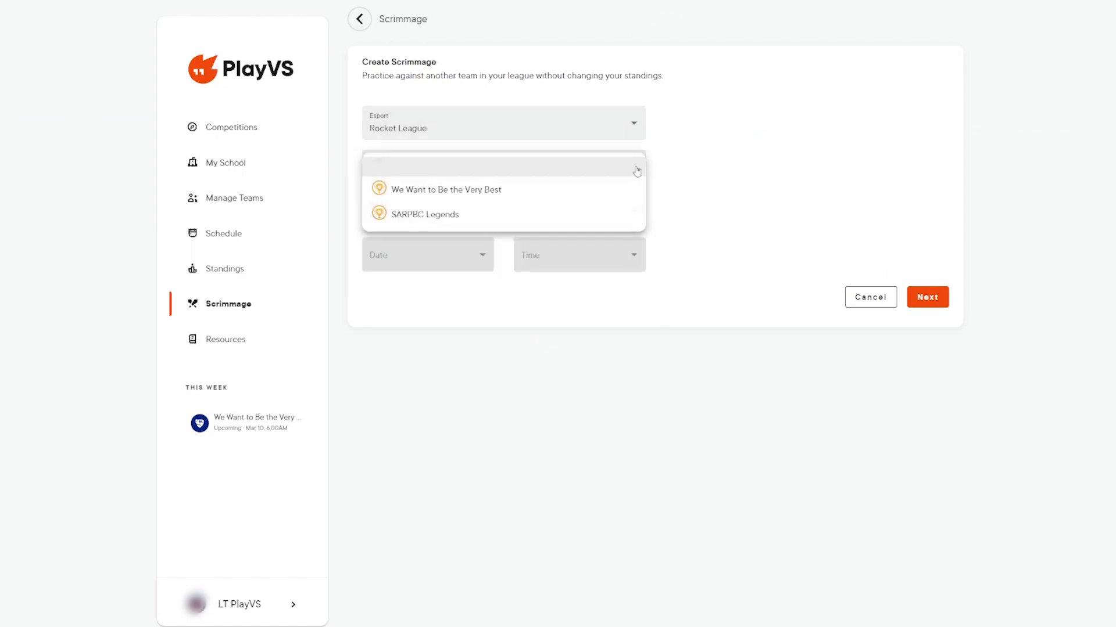
{"action": "left_click", "coordinate": [622, 193]}
{"action": "left_click", "coordinate": [617, 224]}
{"action": "left_click", "coordinate": [595, 253]}
Step: Schedule it for Fri Mar 10 at 4:00pm CST and continue past the form
{"action": "left_click", "coordinate": [478, 265]}
{"action": "left_click", "coordinate": [448, 296]}
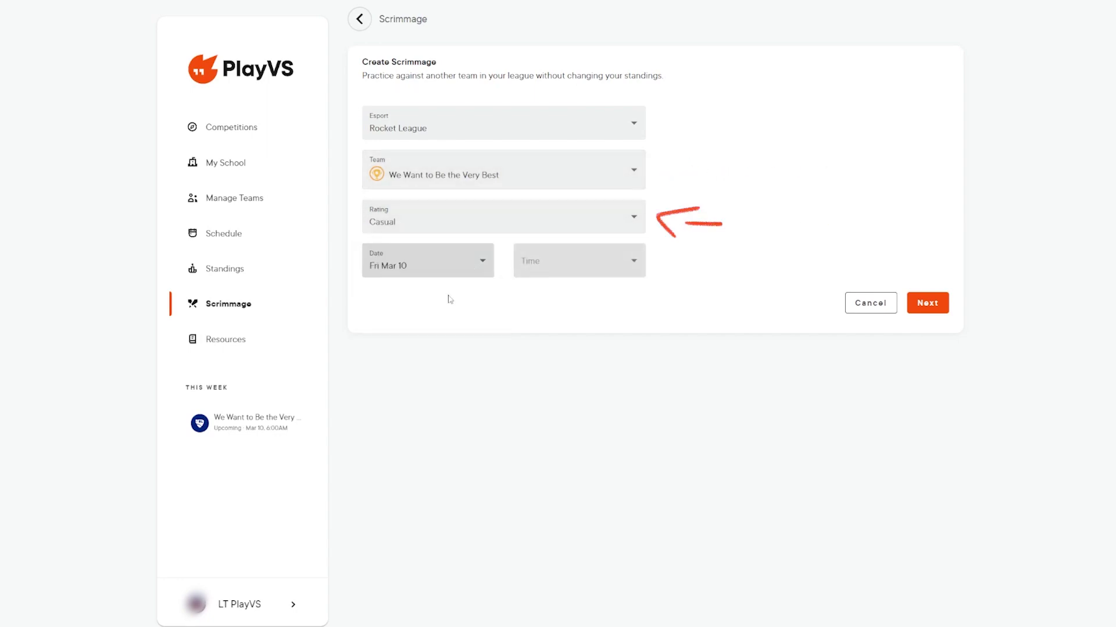
{"action": "left_click", "coordinate": [581, 261]}
{"action": "scroll", "coordinate": [579, 419], "scroll_direction": "down", "scroll_amount": 6}
{"action": "left_click", "coordinate": [583, 395]}
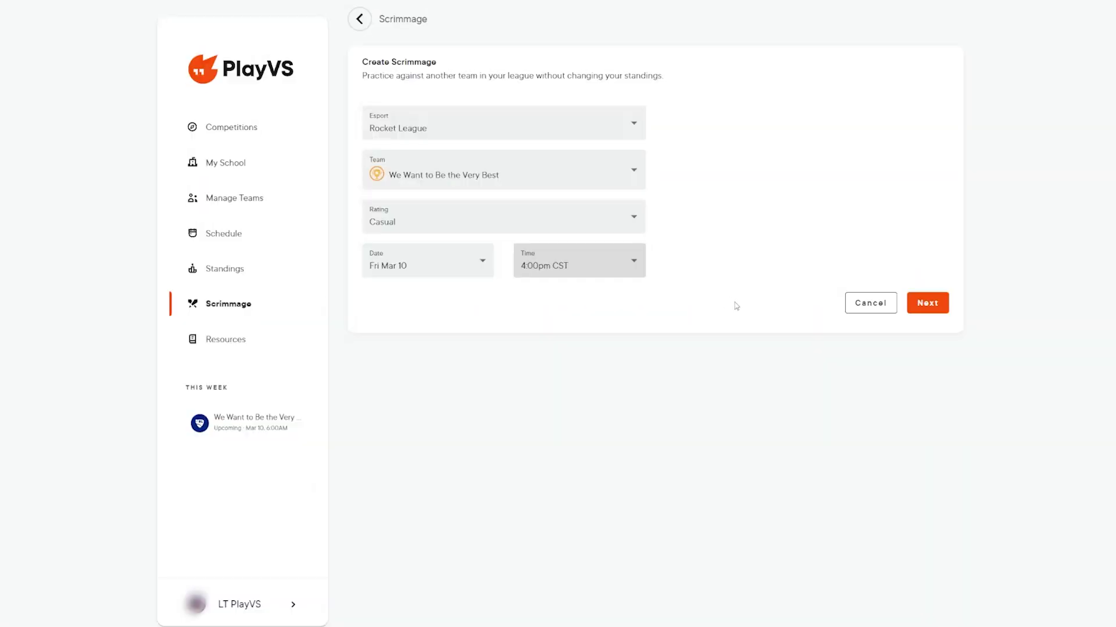
{"action": "left_click", "coordinate": [933, 309]}
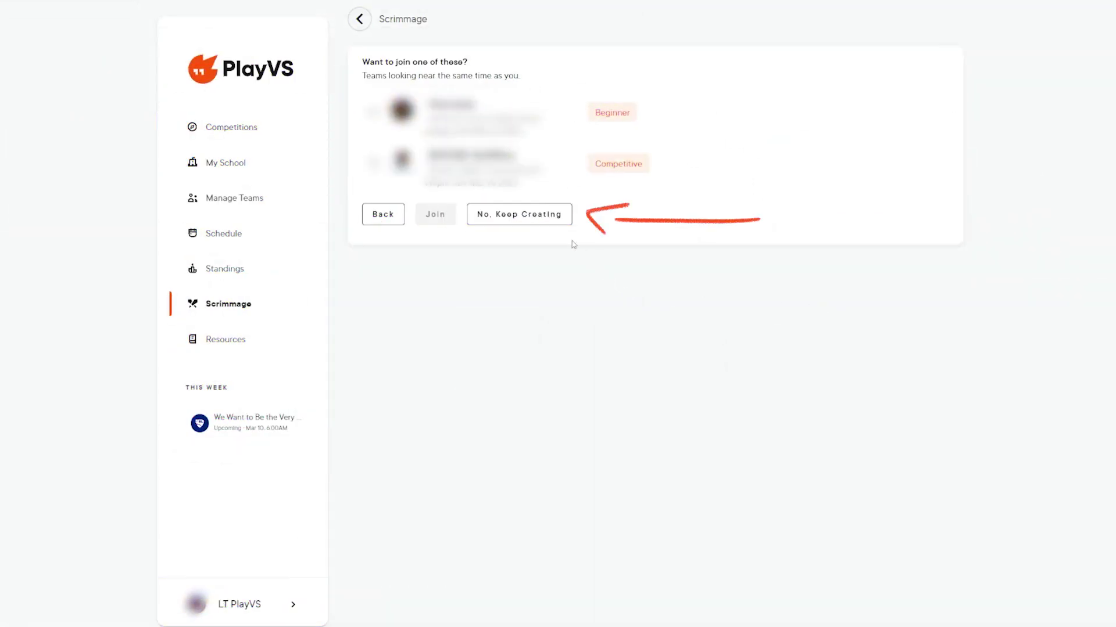
Step: Skip the suggested scrimmages and invite the first listed team as the opponent
{"action": "left_click", "coordinate": [535, 216]}
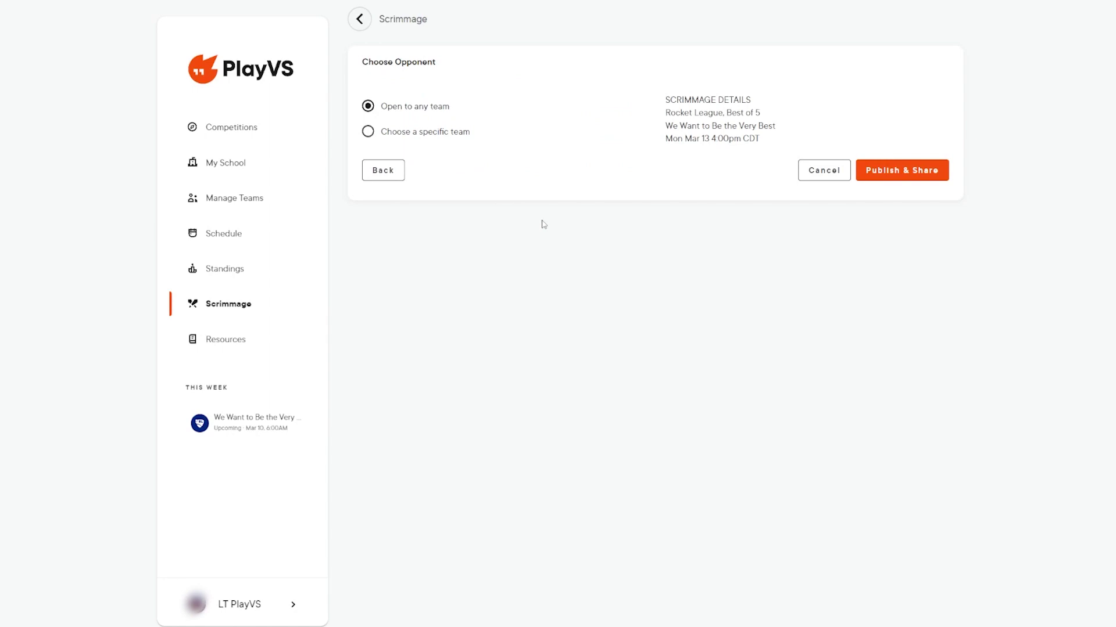
{"action": "left_click", "coordinate": [373, 136]}
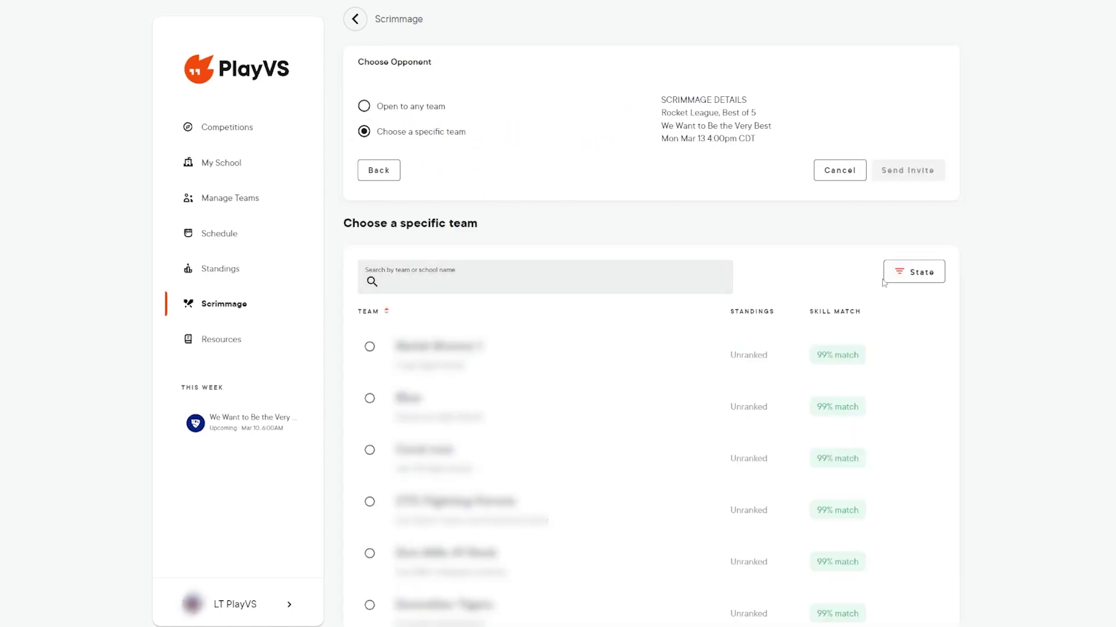
{"action": "left_click", "coordinate": [370, 348]}
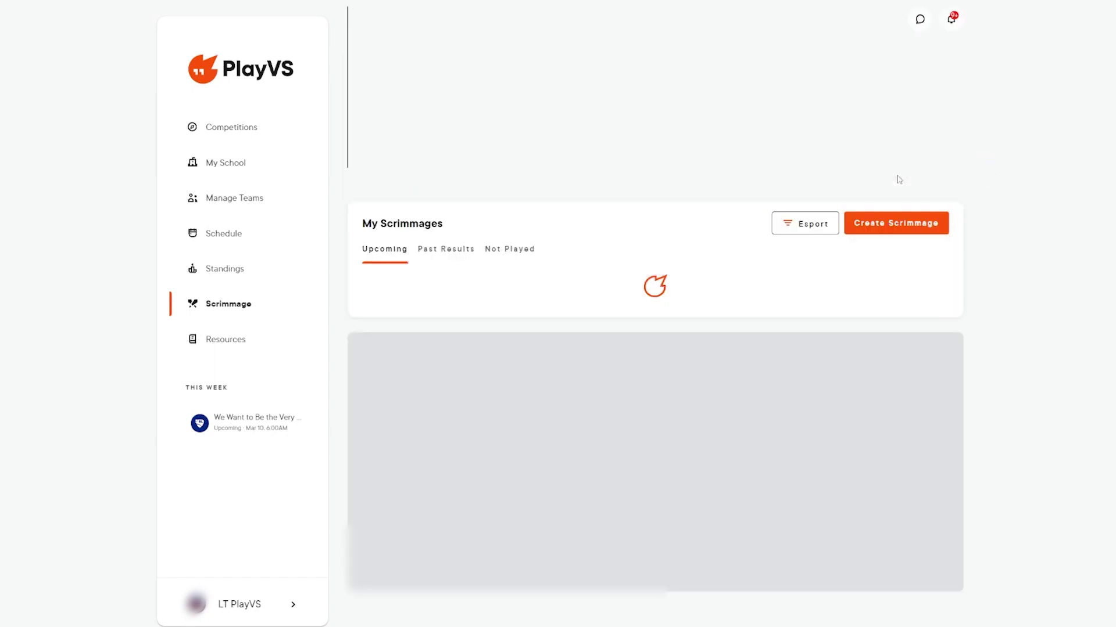
Step: Publish the scrimmage and scroll down to the Available Scrimmages list
{"action": "left_click", "coordinate": [898, 179]}
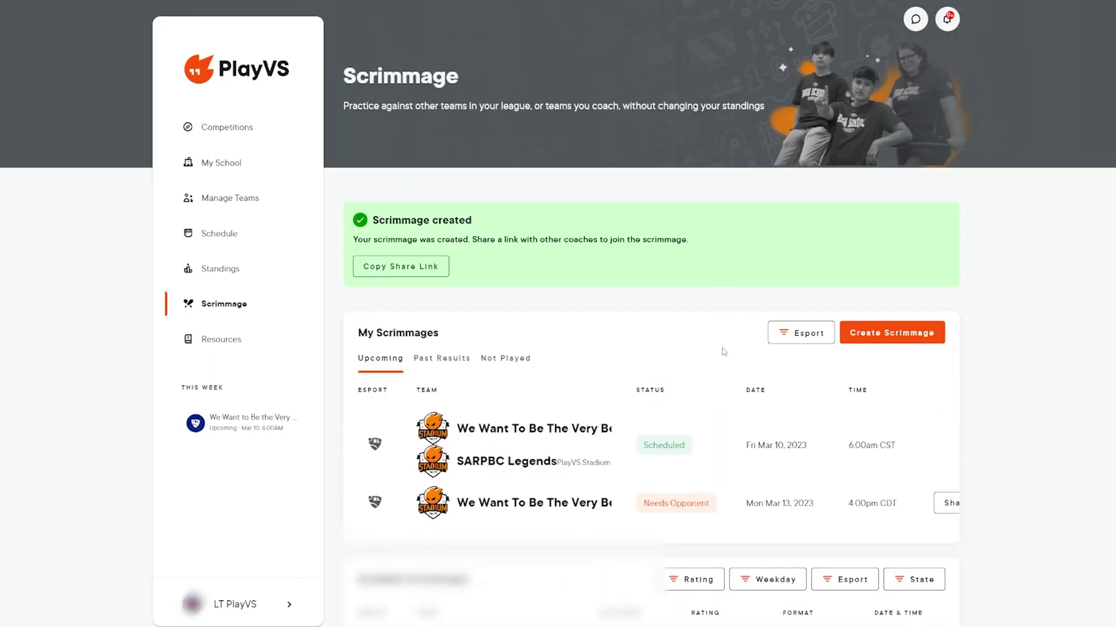
{"action": "scroll", "coordinate": [723, 352], "scroll_direction": "down", "scroll_amount": 2}
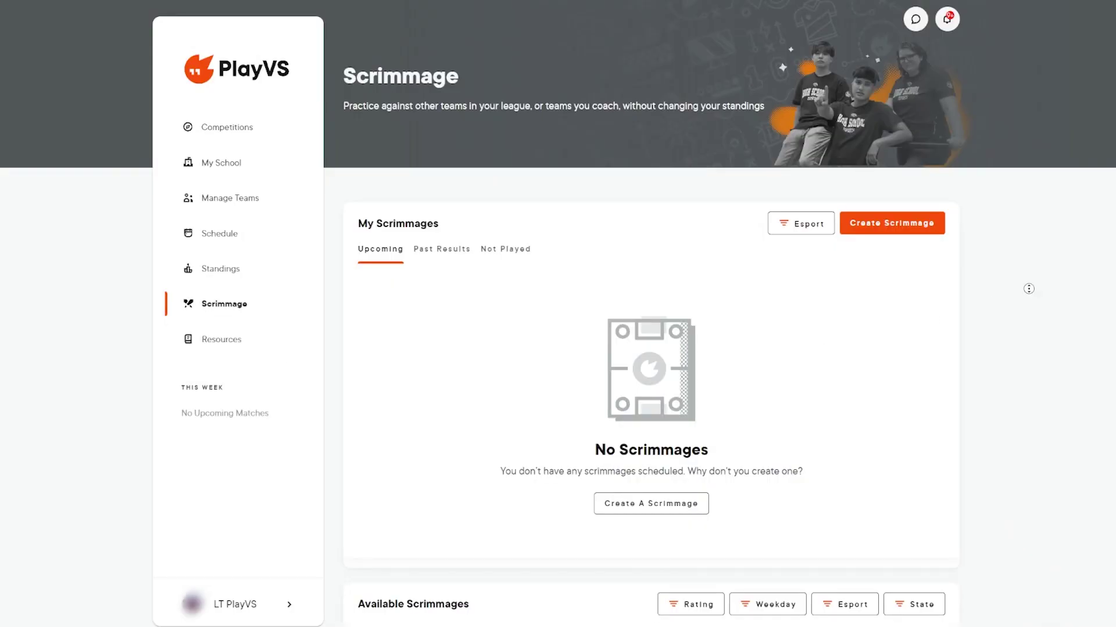
{"action": "scroll", "coordinate": [1030, 308], "scroll_direction": "down", "scroll_amount": 2}
{"action": "scroll", "coordinate": [1030, 314], "scroll_direction": "down", "scroll_amount": 6}
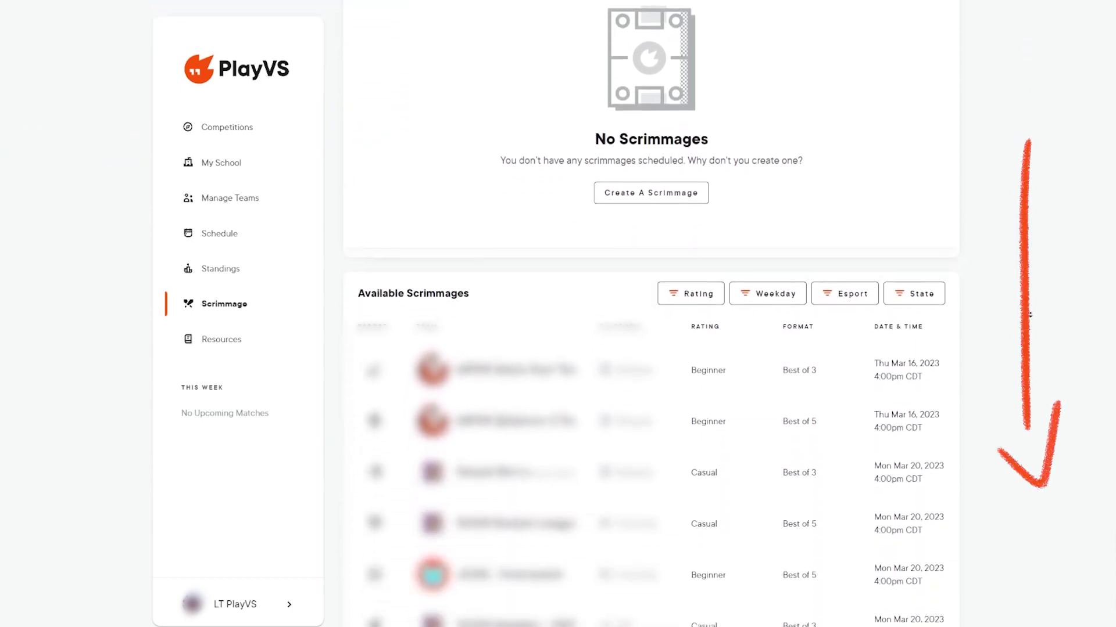
{"action": "scroll", "coordinate": [1031, 314], "scroll_direction": "down", "scroll_amount": 3}
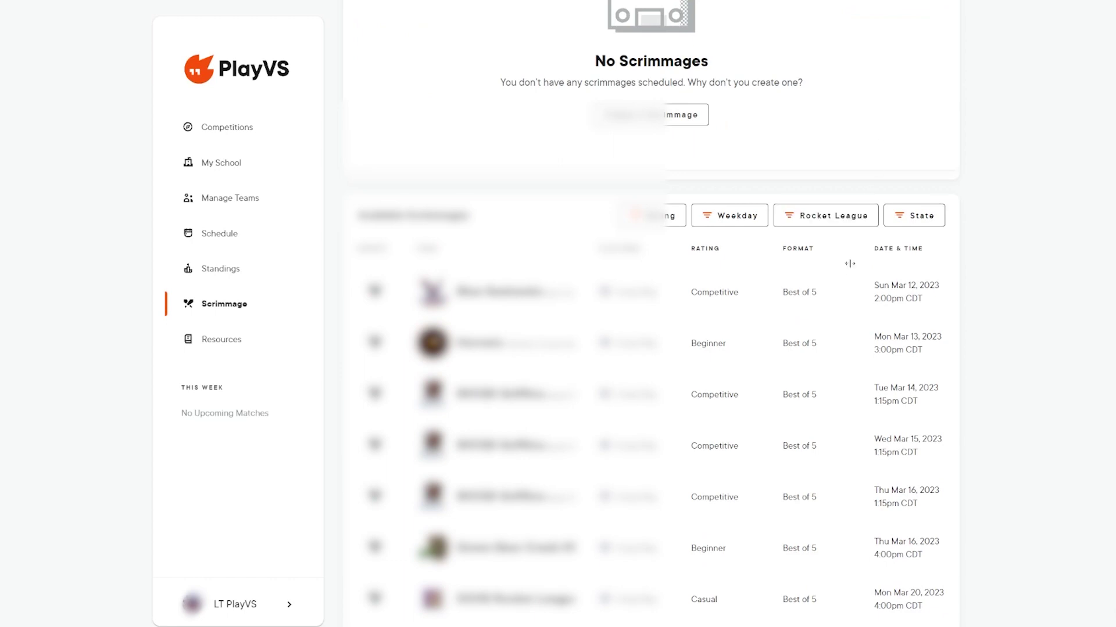
Step: Join the Mon Mar 13 3:00pm scrimmage as team We Want to Be the Very Best
{"action": "scroll", "coordinate": [849, 350], "scroll_direction": "right", "scroll_amount": 3}
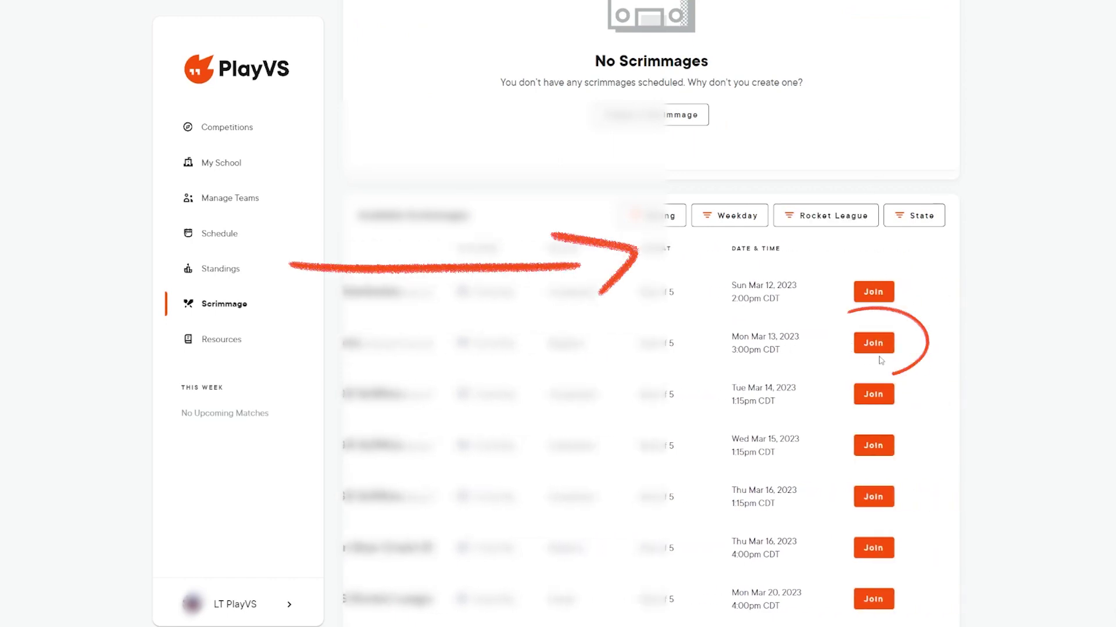
{"action": "left_click", "coordinate": [873, 343]}
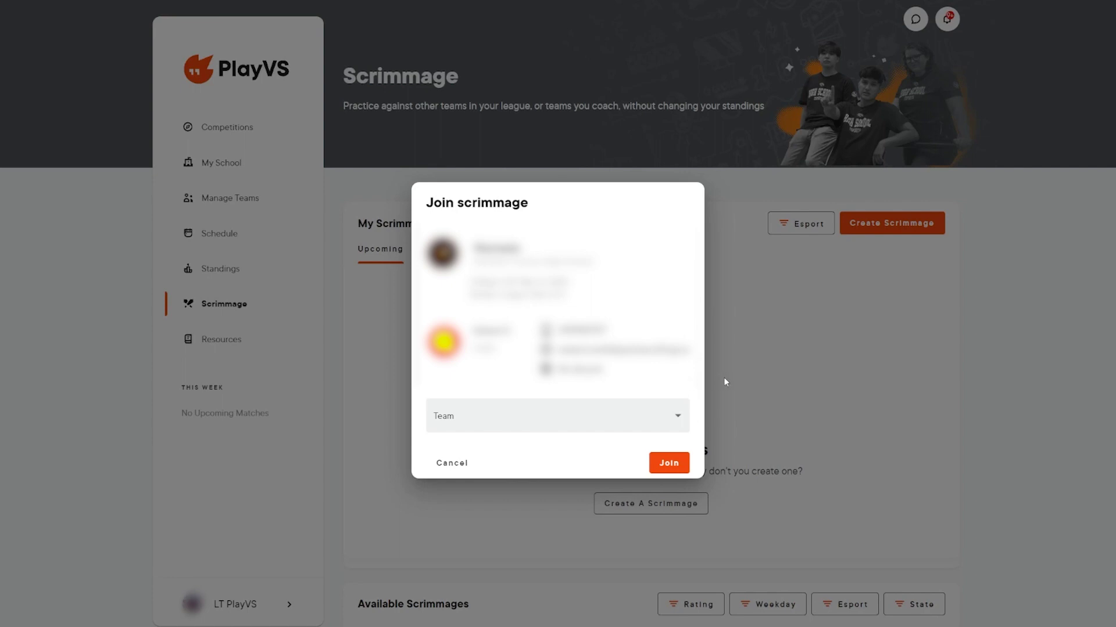
{"action": "left_click", "coordinate": [658, 427]}
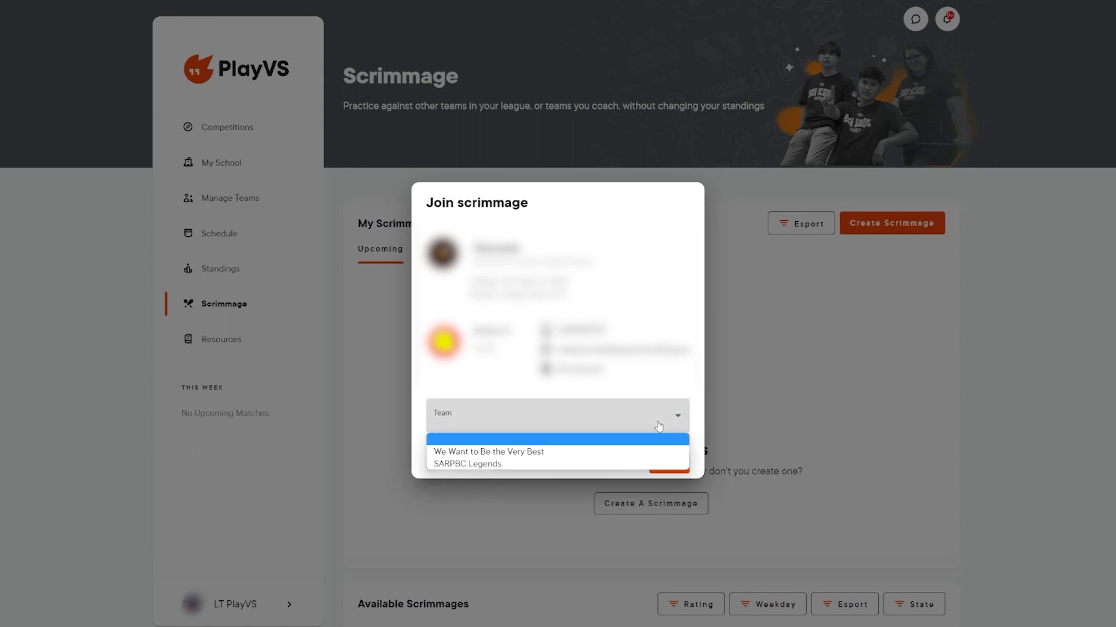
{"action": "left_click", "coordinate": [646, 452]}
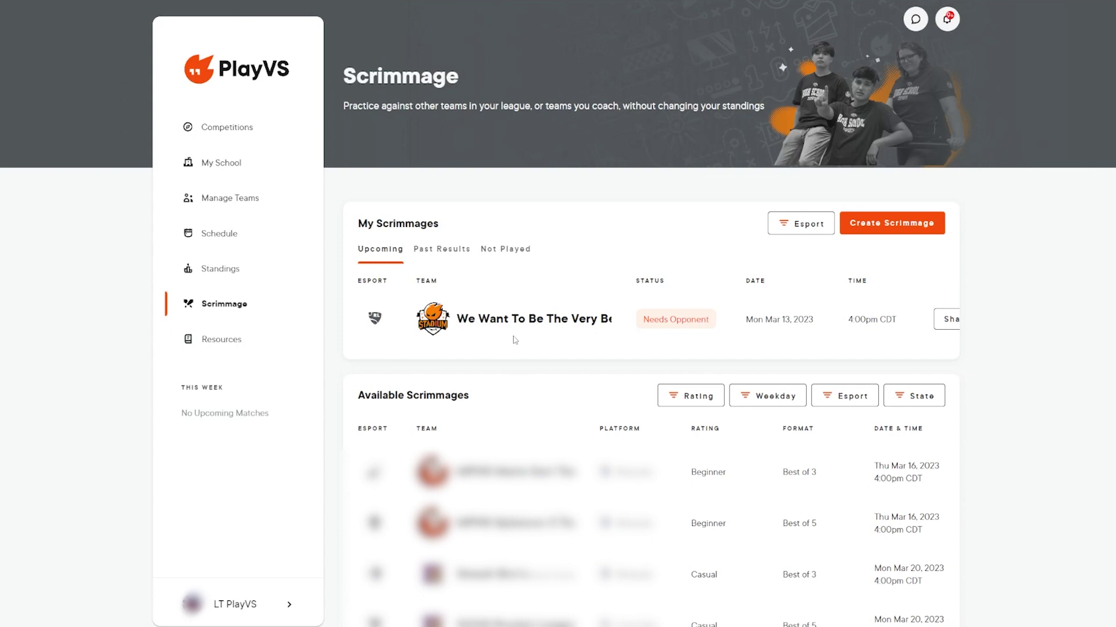
Step: Cancel the unmatched Mon Mar 13 scrimmage and confirm the cancellation
{"action": "scroll", "coordinate": [514, 340], "scroll_direction": "right", "scroll_amount": 3}
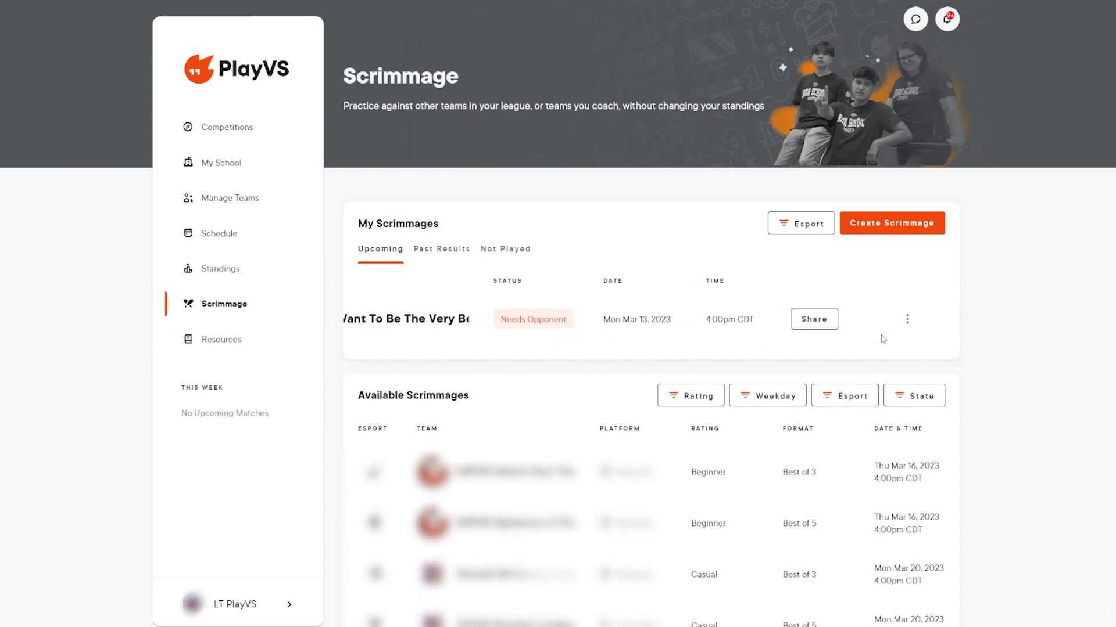
{"action": "left_click", "coordinate": [908, 320]}
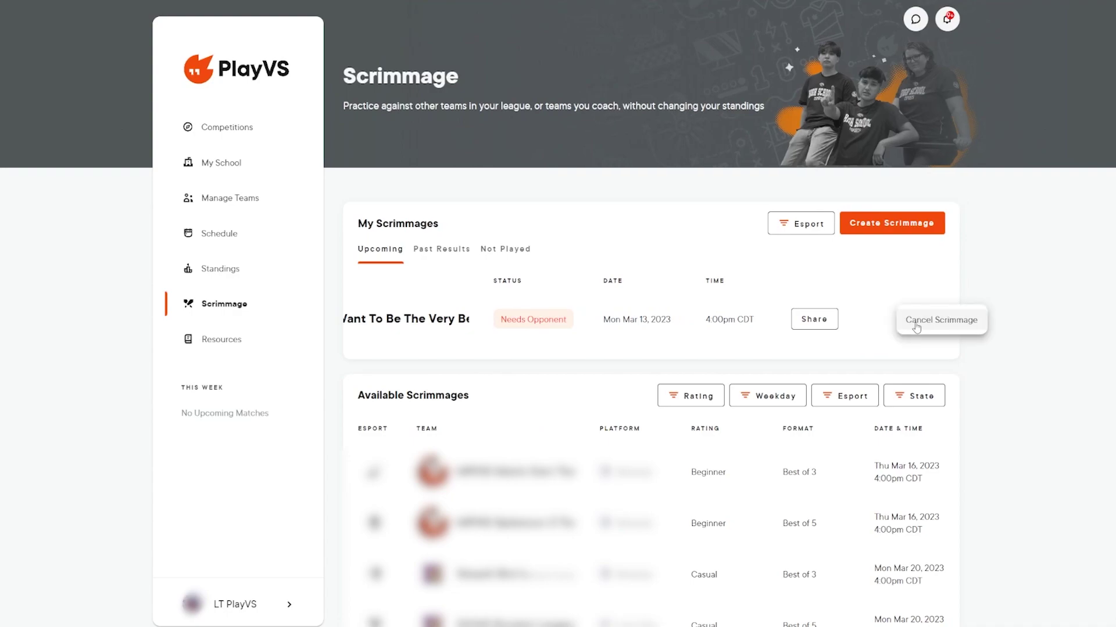
{"action": "left_click", "coordinate": [916, 327]}
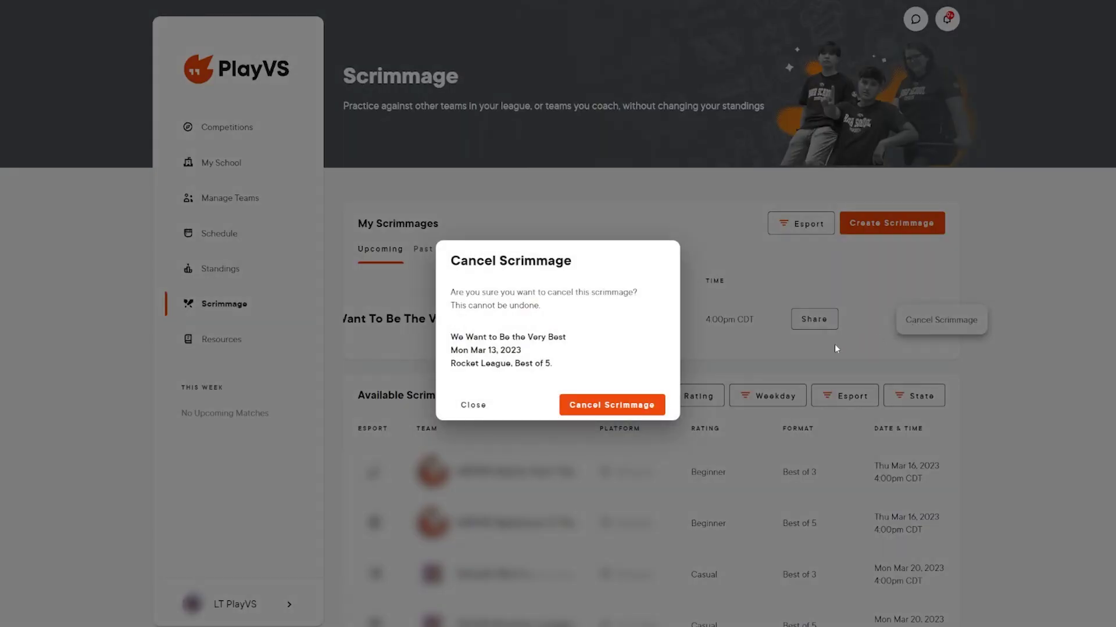
{"action": "left_click", "coordinate": [600, 413]}
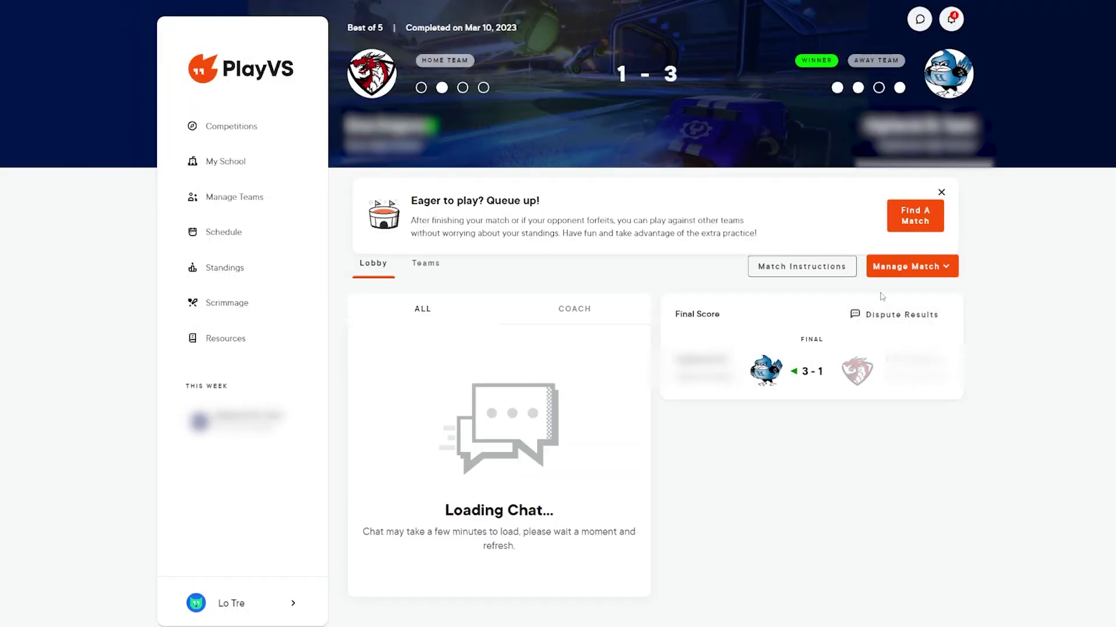
Step: Queue for another Rocket League match, then open the help and support chat
{"action": "left_click", "coordinate": [934, 225]}
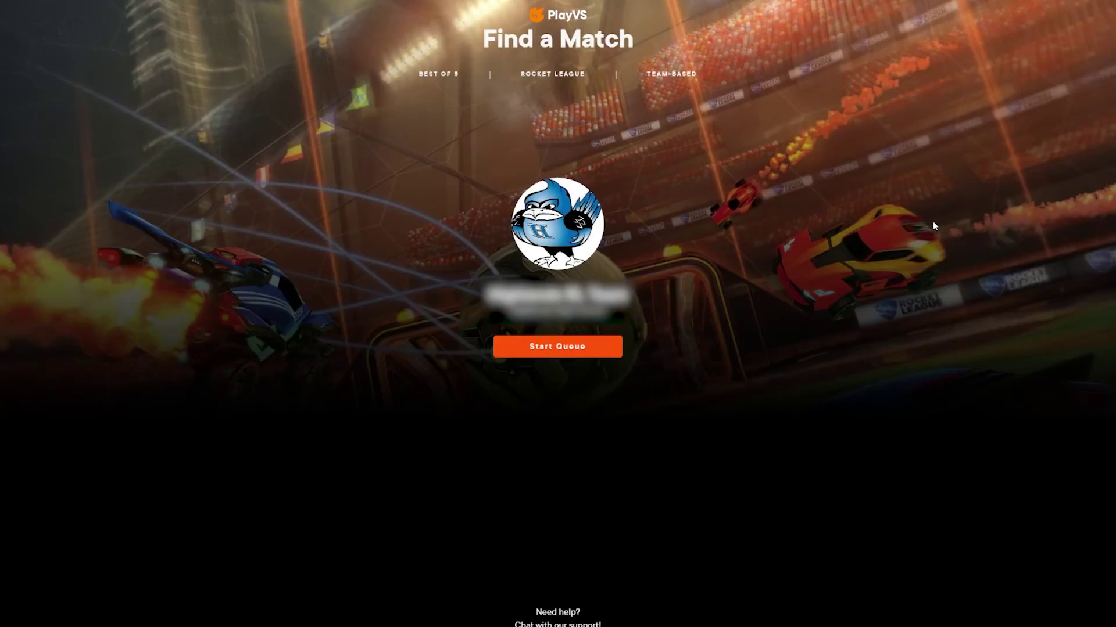
{"action": "left_click", "coordinate": [599, 354]}
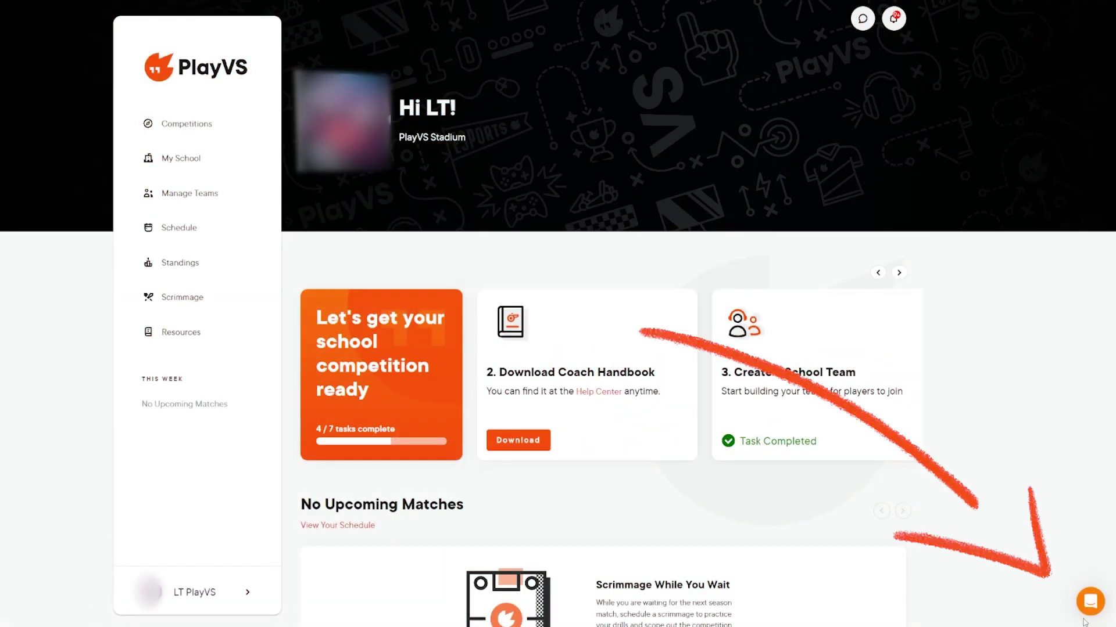
{"action": "left_click", "coordinate": [1091, 614]}
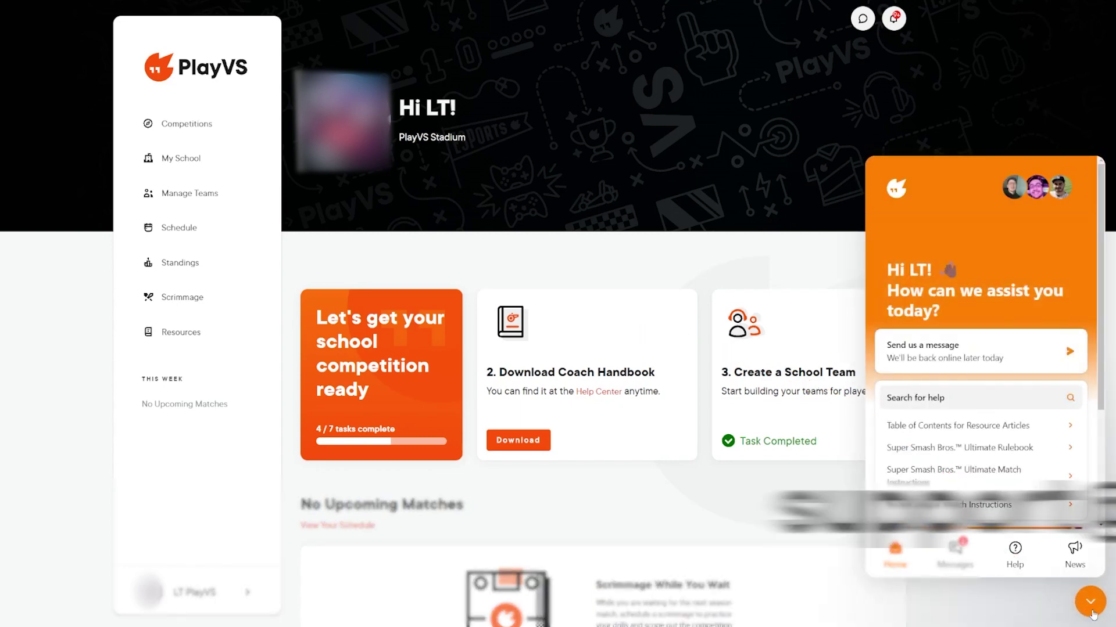